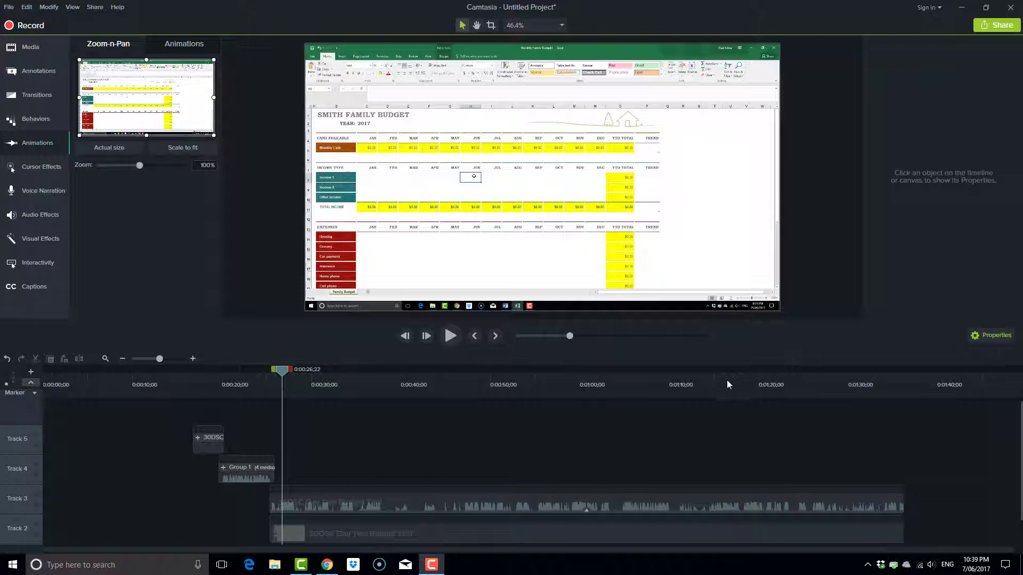
Preview the clip, then return the playhead to 0:00:27;24
click(452, 338)
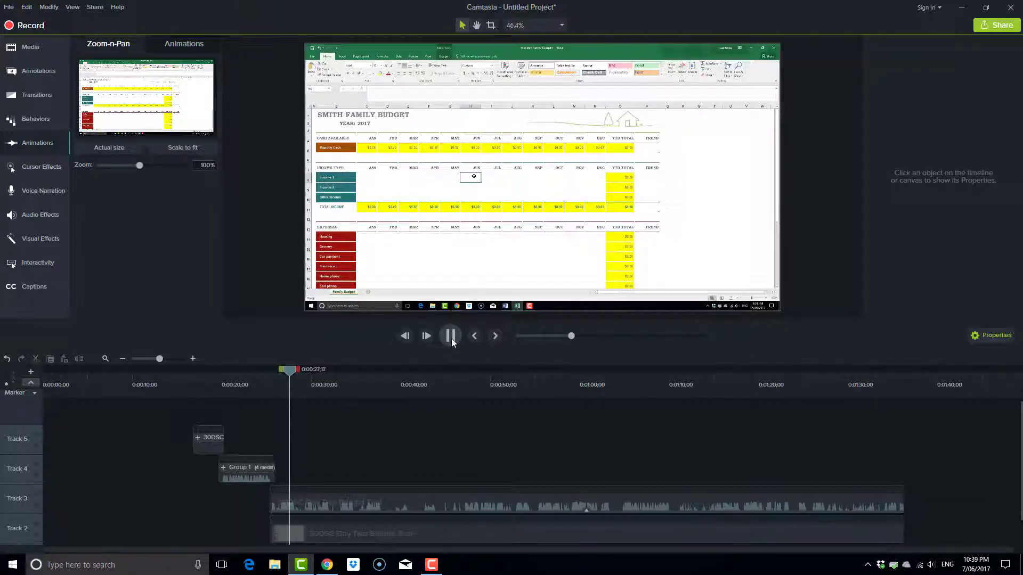
click(447, 340)
drag(307, 371, 295, 373)
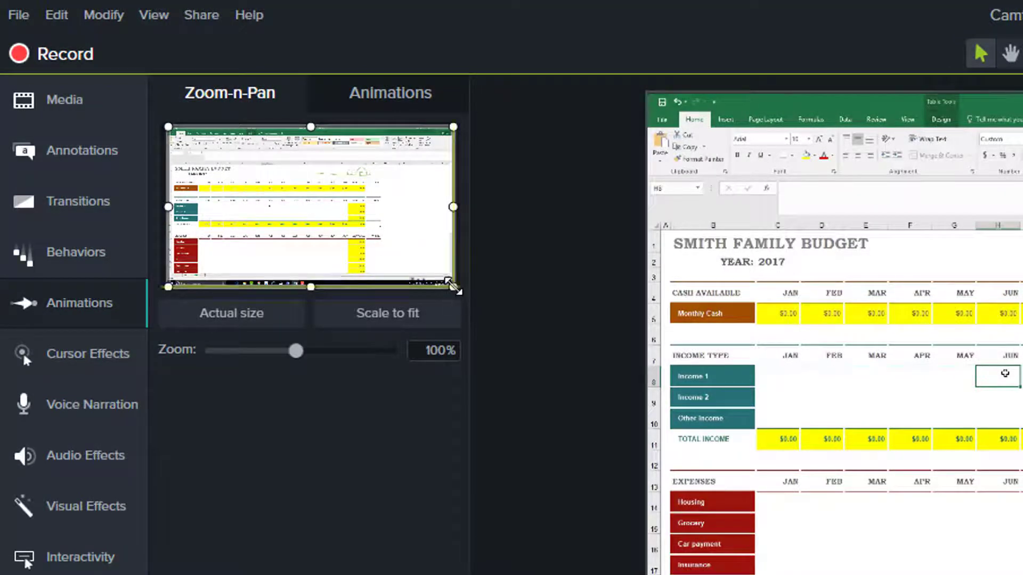
Zoom the budget recording to 257% and frame it on the income rows around JUN
drag(453, 287, 221, 201)
drag(304, 202, 279, 187)
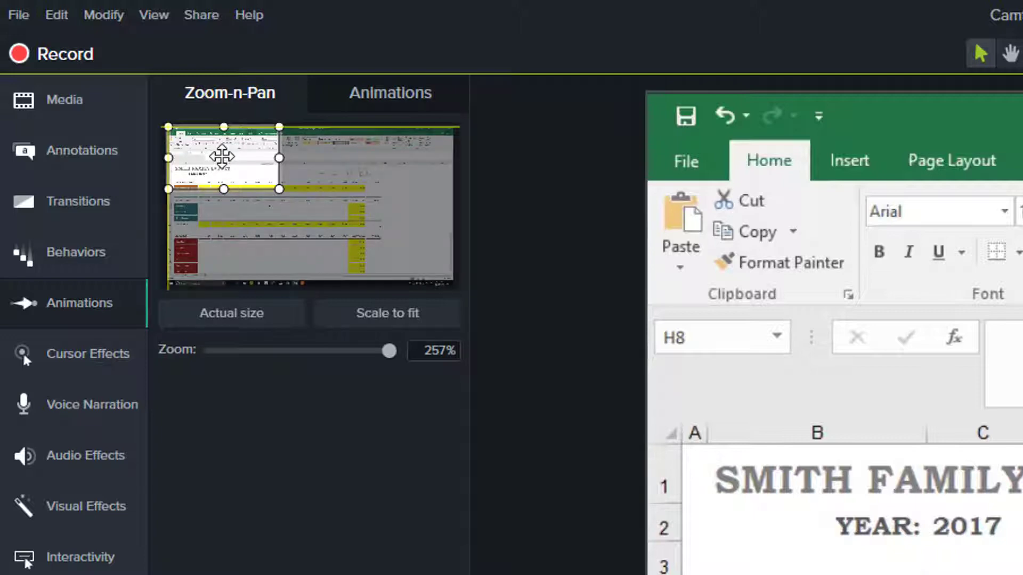
drag(225, 160, 263, 204)
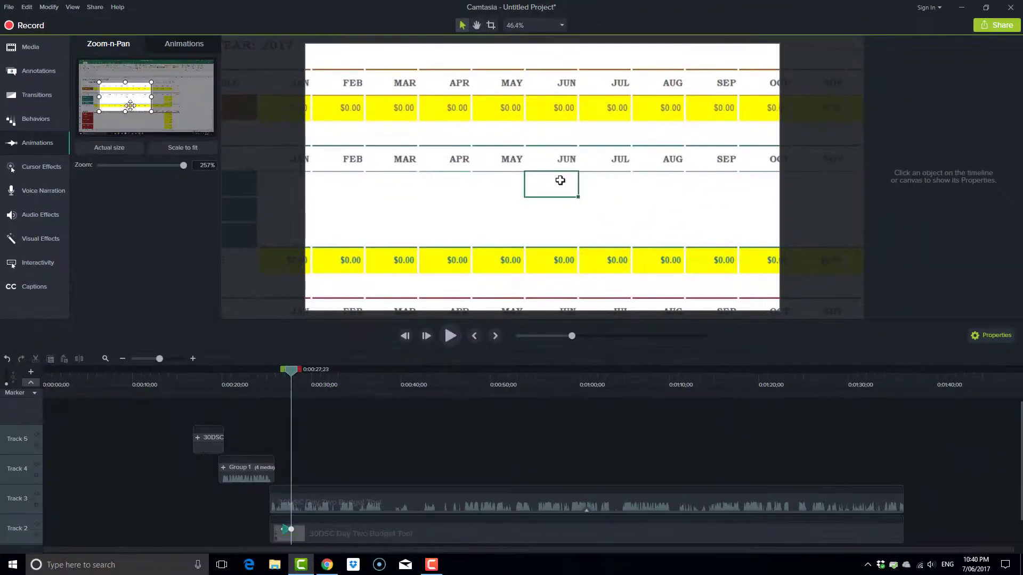
click(459, 345)
click(455, 346)
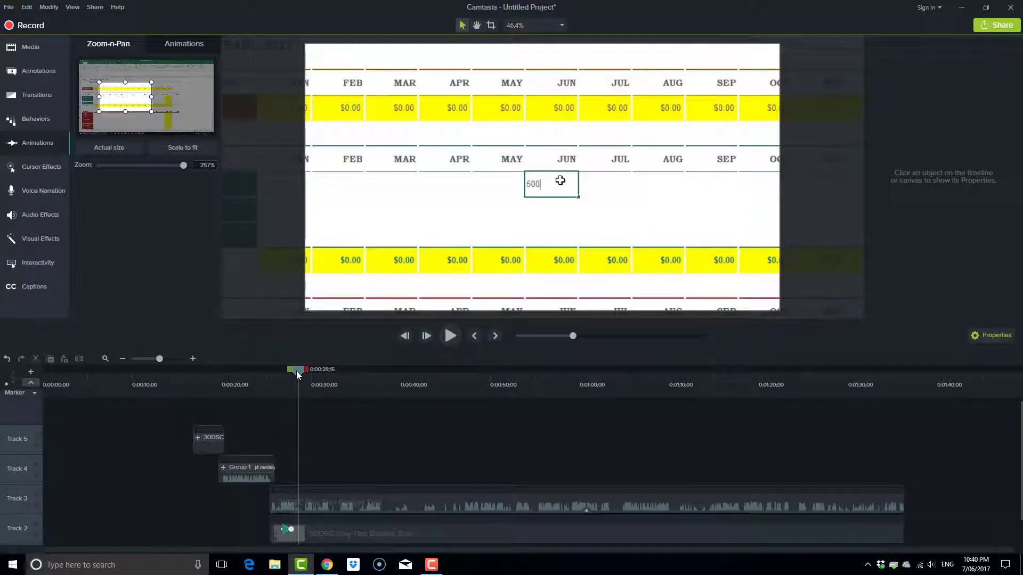
drag(297, 374, 276, 373)
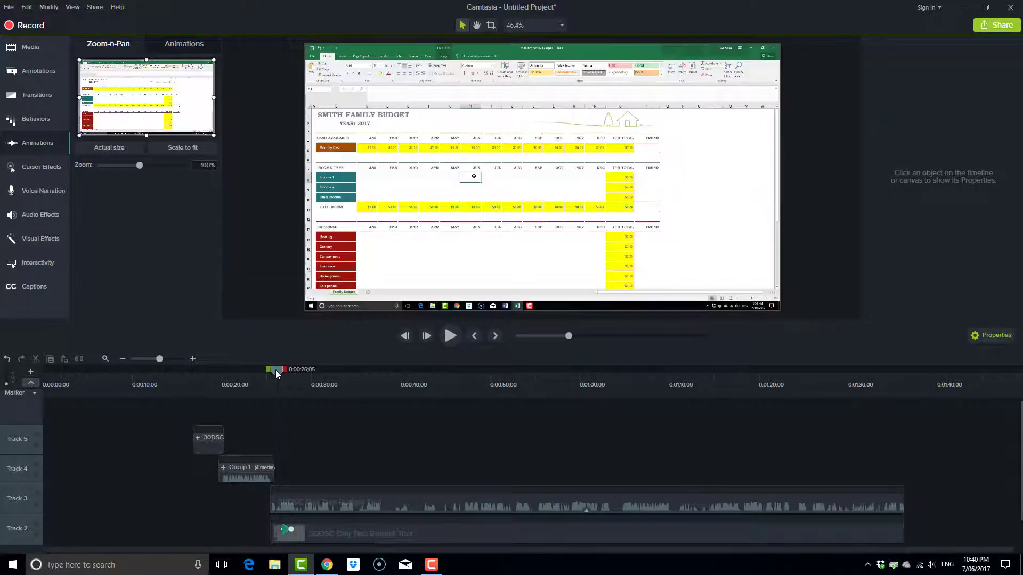
click(445, 339)
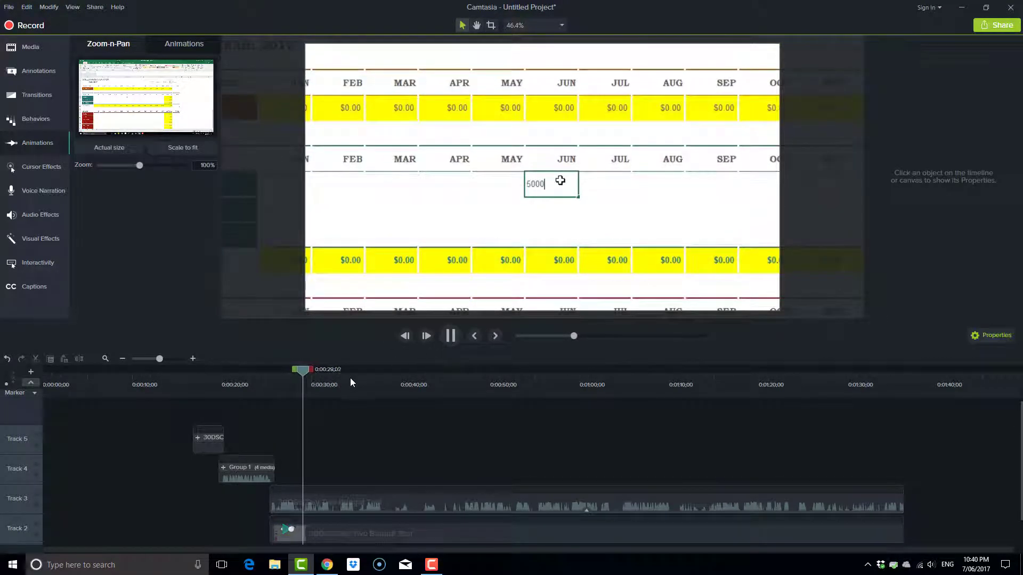
click(450, 336)
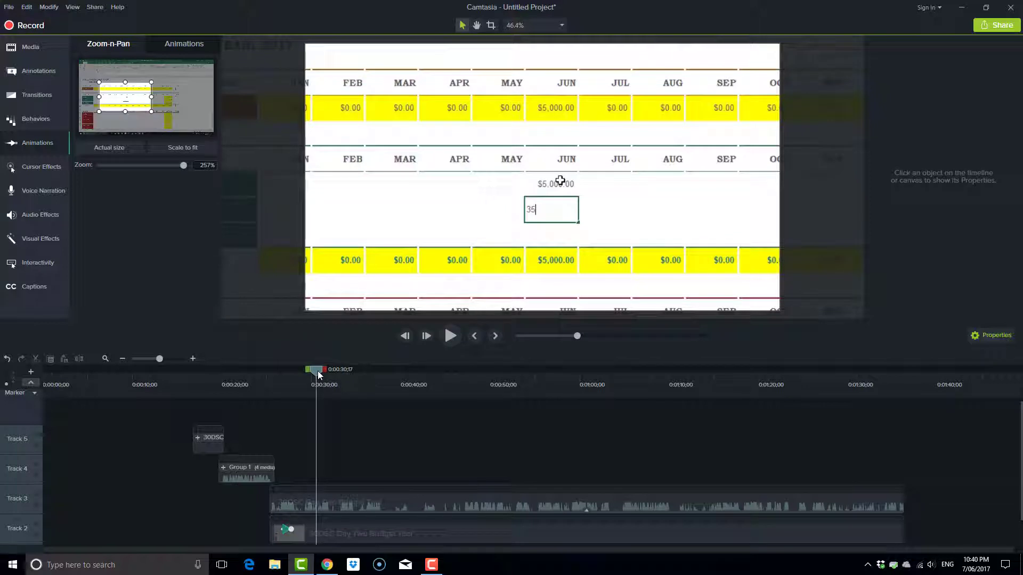
mouse_move(318, 375)
mouse_down()
mouse_move(352, 373)
mouse_move(333, 375)
mouse_up()
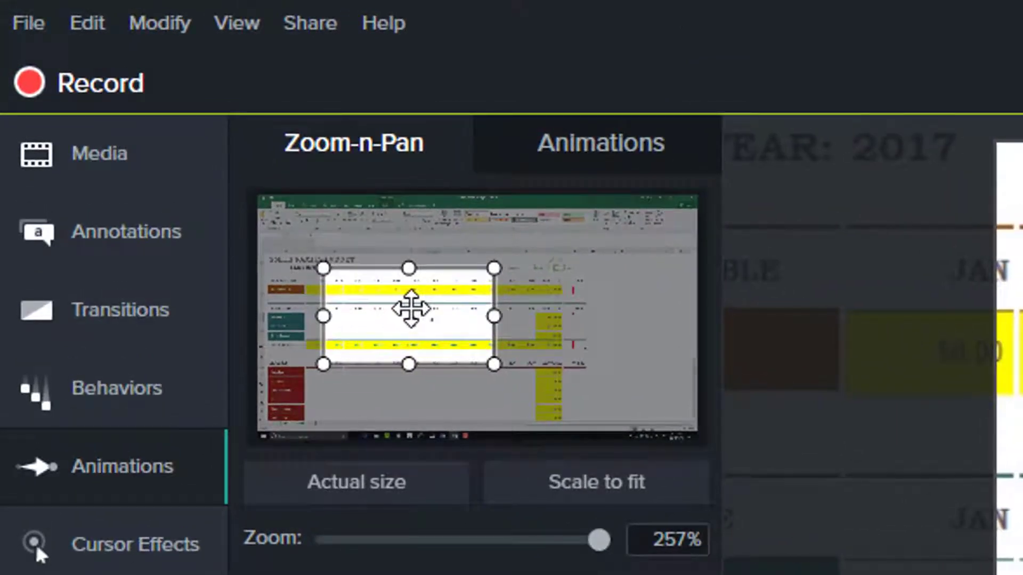
Pan the 257% view left to the Income Type labels and preview the pan
drag(410, 308, 345, 310)
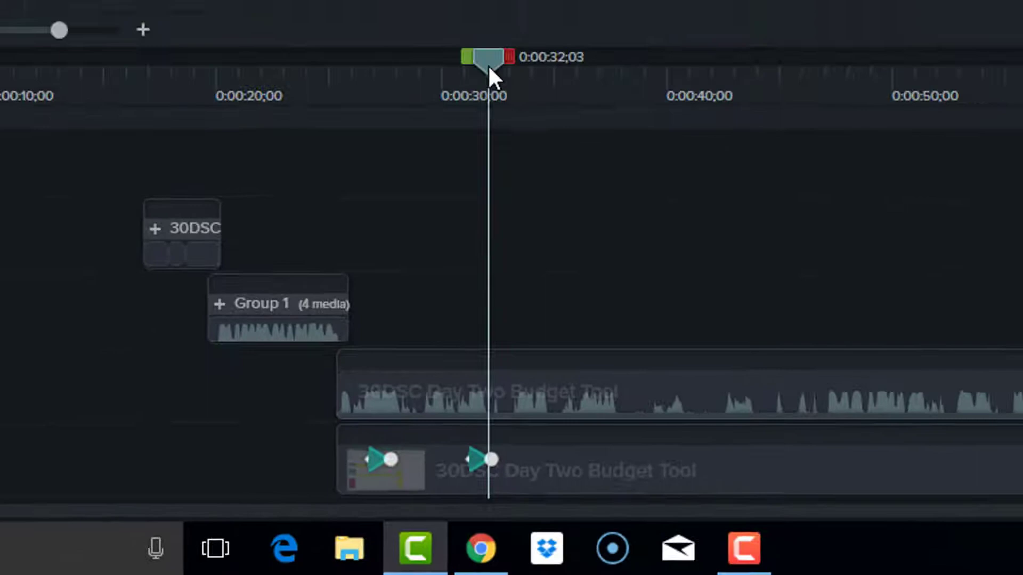
drag(488, 76, 465, 82)
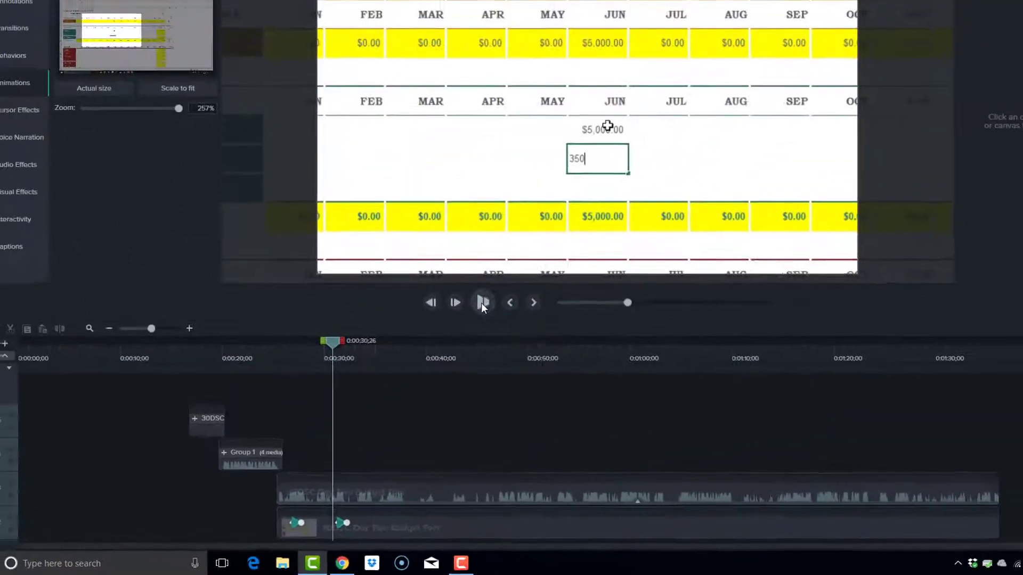
click(705, 74)
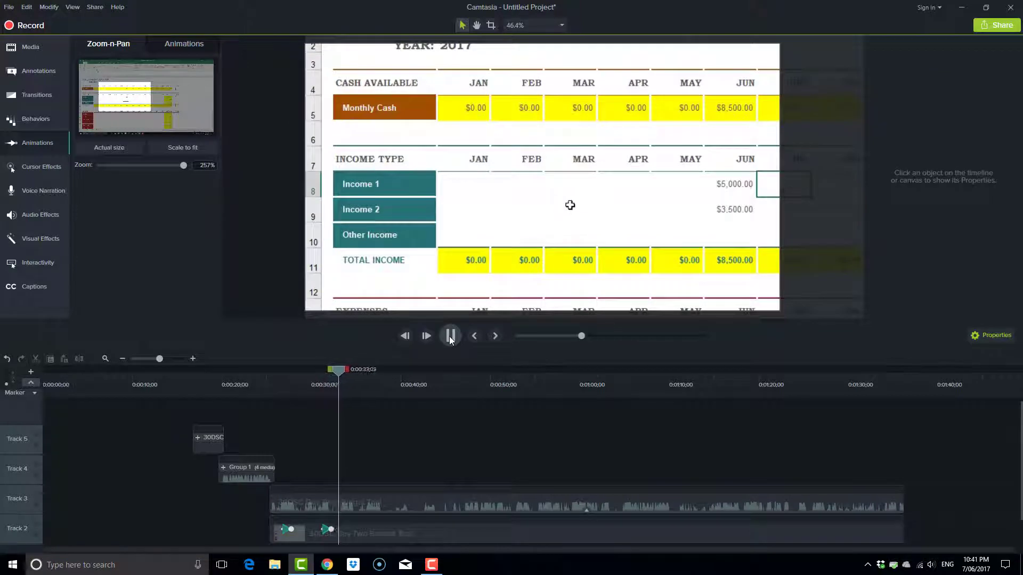
click(450, 337)
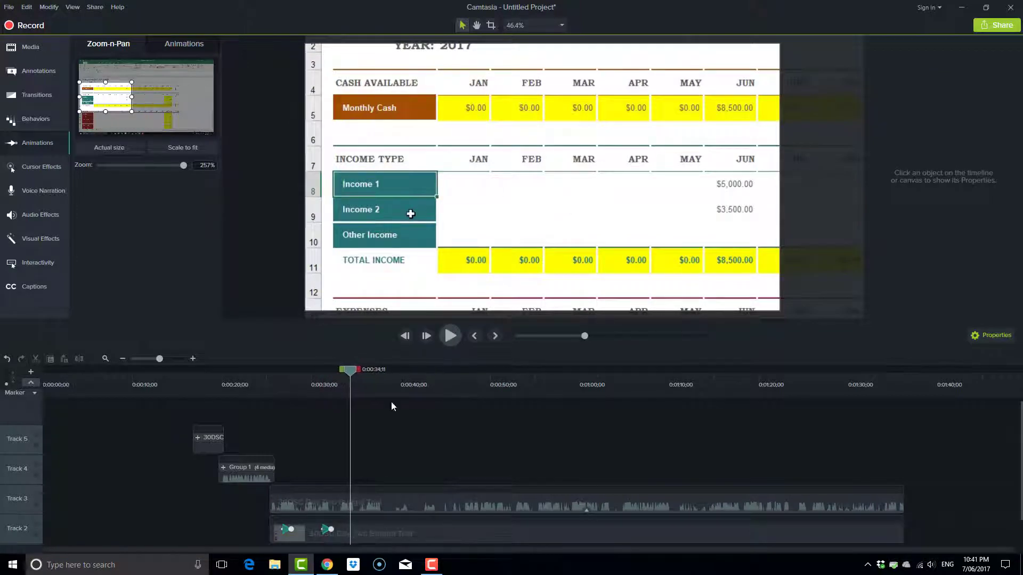
Move the pan animation slightly later on the Track 2 clip and replay it
click(326, 533)
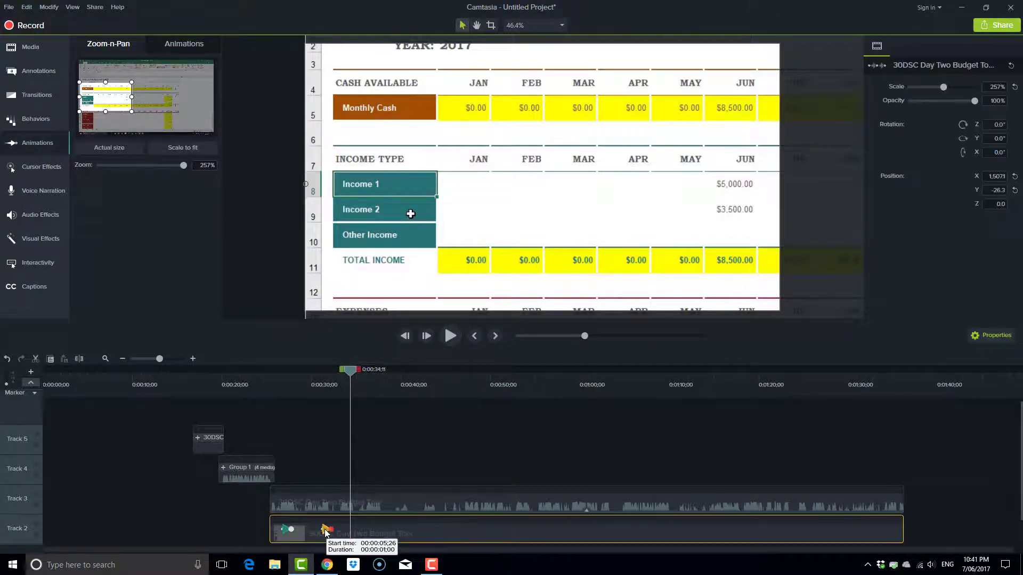
drag(326, 533, 331, 534)
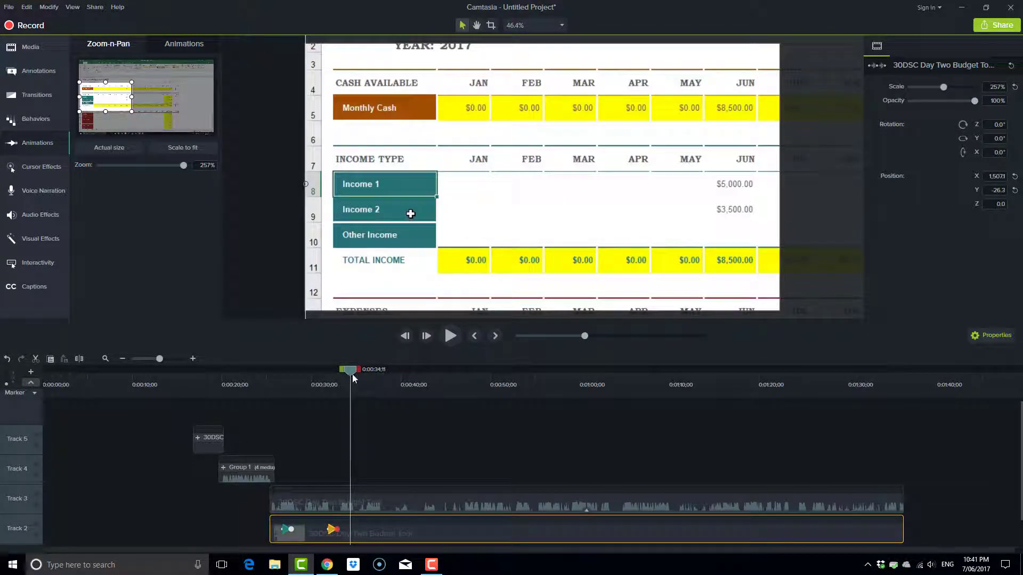
drag(352, 378, 330, 378)
click(449, 336)
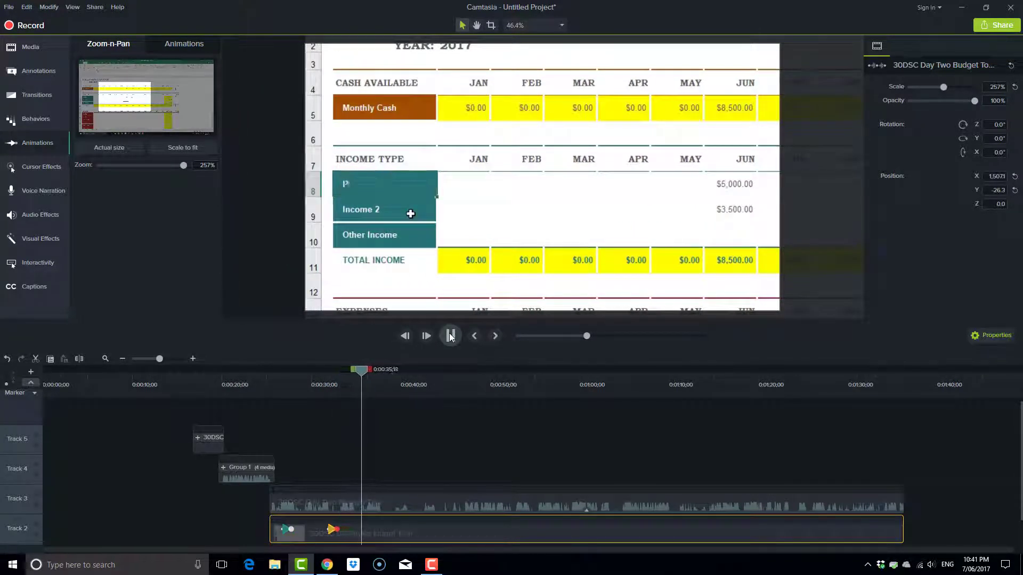
click(451, 336)
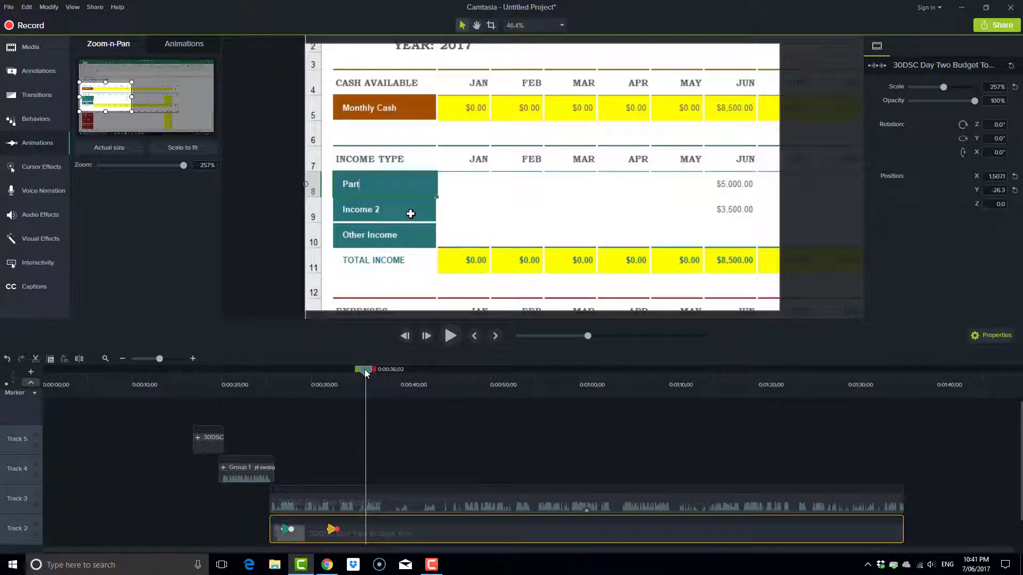
drag(366, 373, 460, 374)
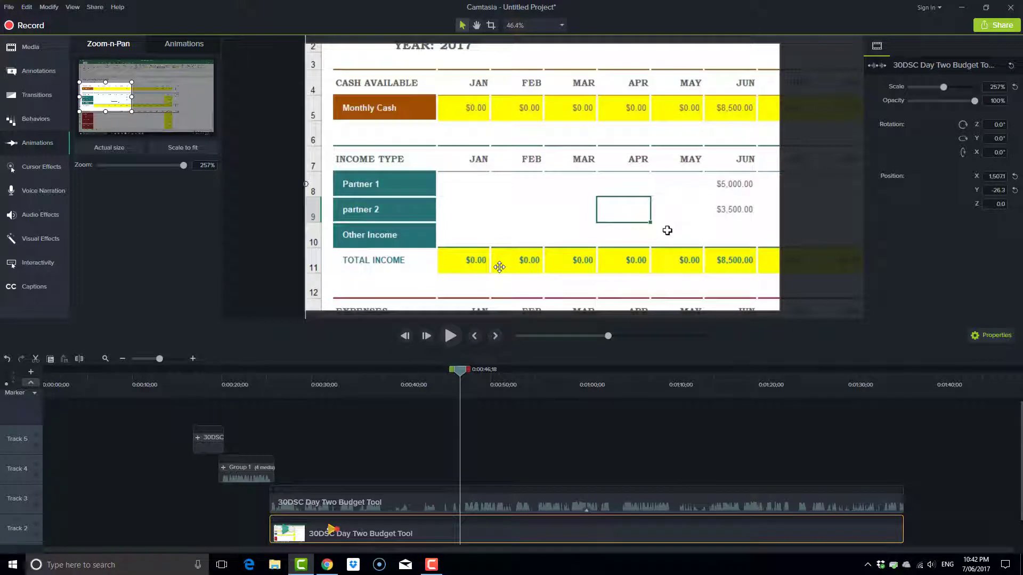
At about 0:46, use Scale to fit to zoom back out to the full Excel screen at 100%
click(180, 148)
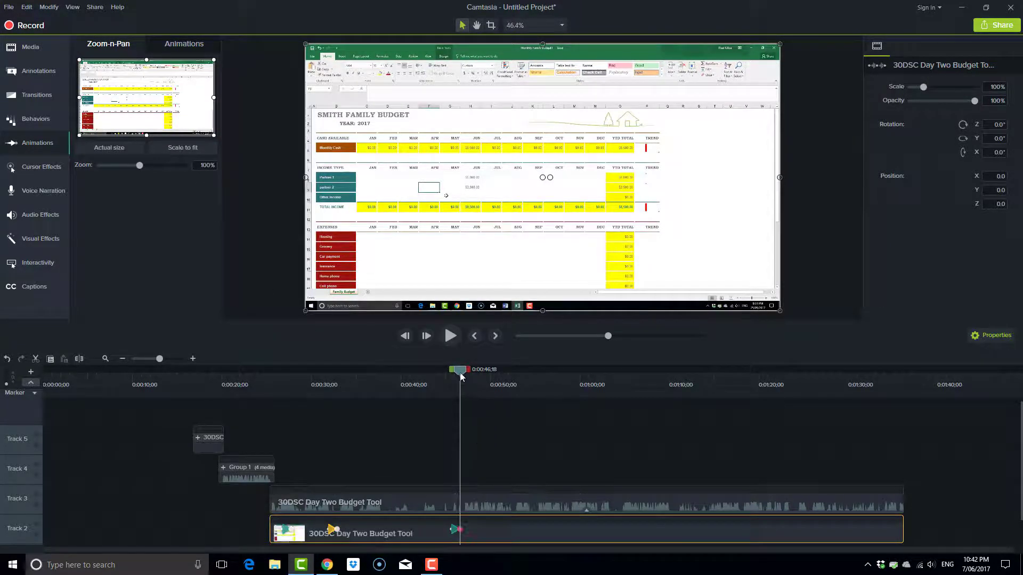
drag(461, 377, 506, 377)
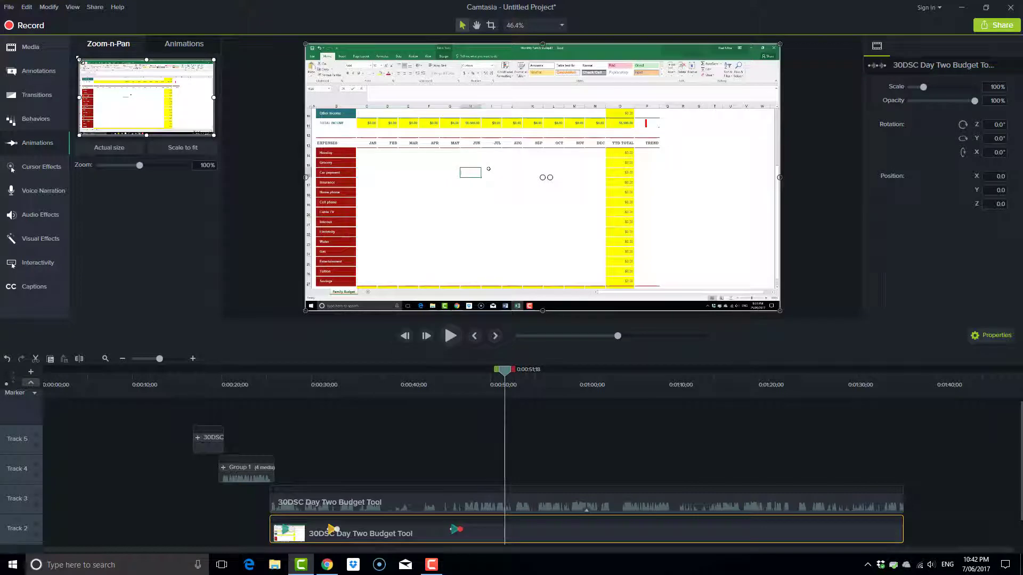
At 0:51, zoom to 229% framed on the Expenses section and preview the result
drag(79, 59, 154, 103)
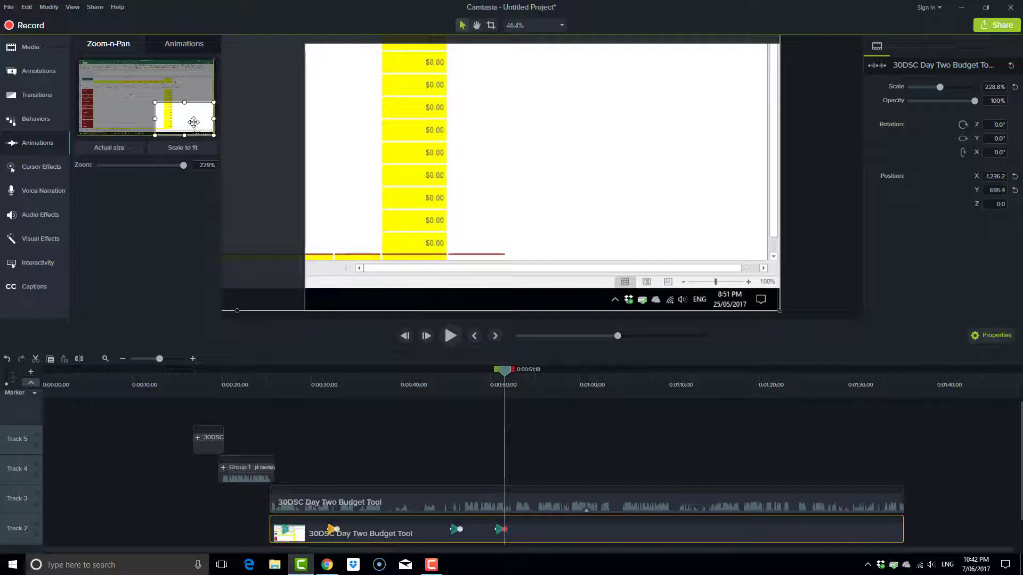
drag(193, 122, 122, 99)
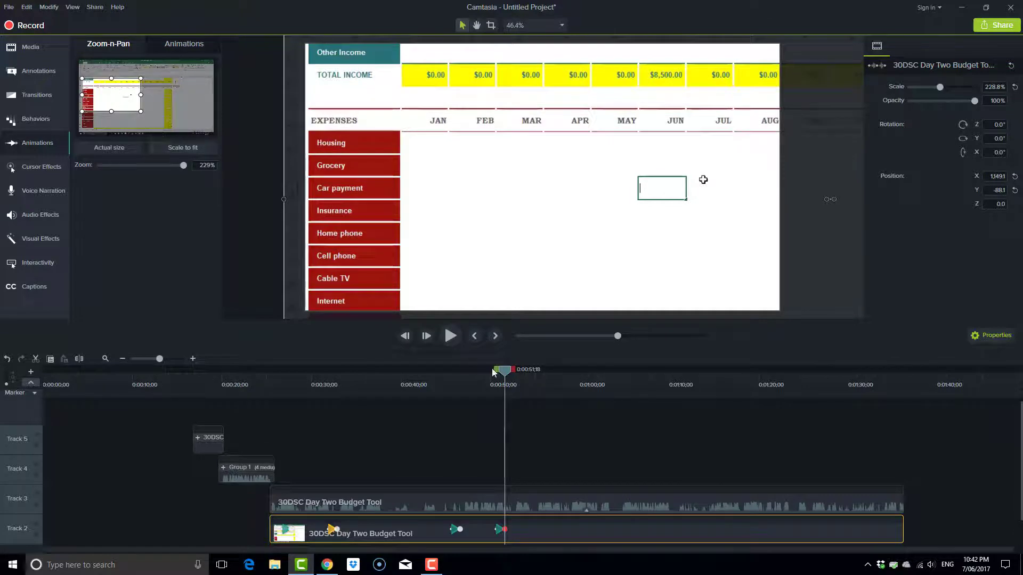
click(451, 339)
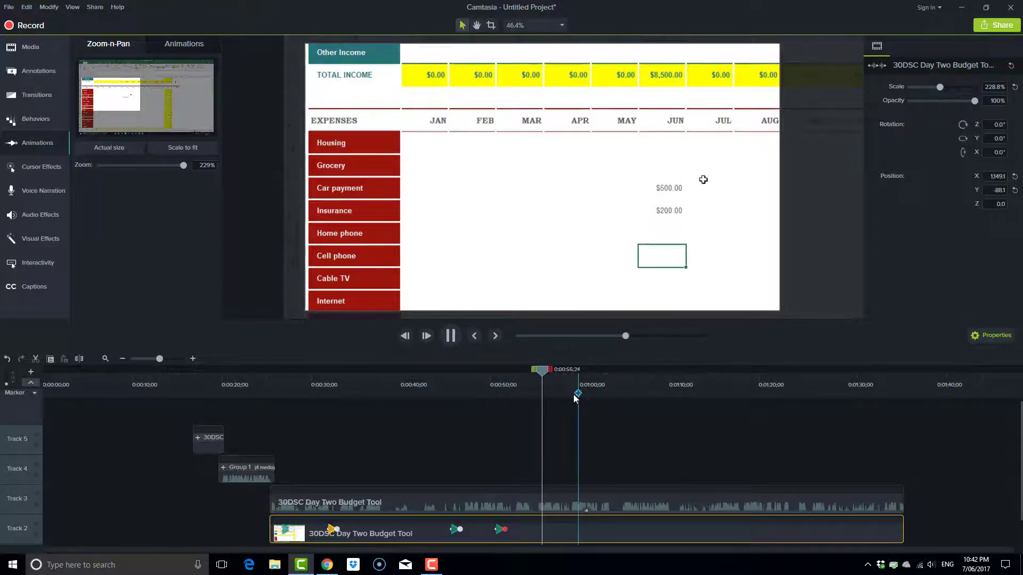
click(451, 338)
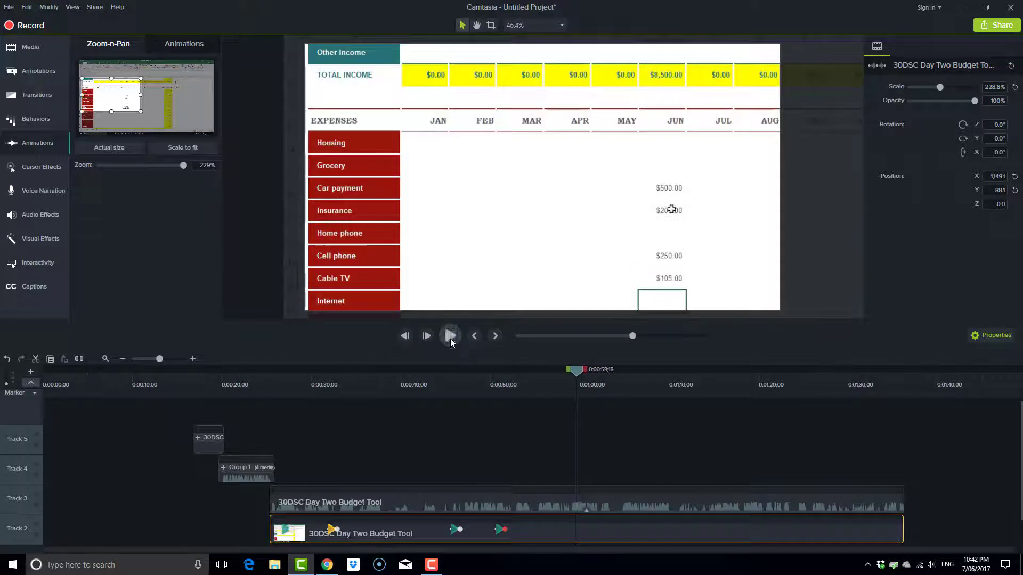
drag(580, 373, 541, 370)
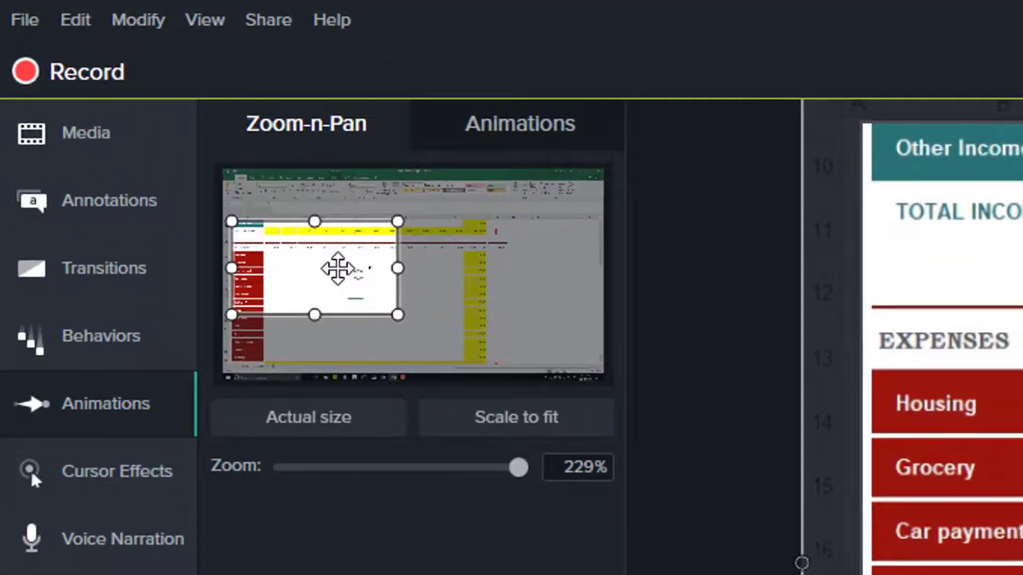
Pan the 229% view down to the Housing through Water rows and replay to check
drag(338, 268, 337, 288)
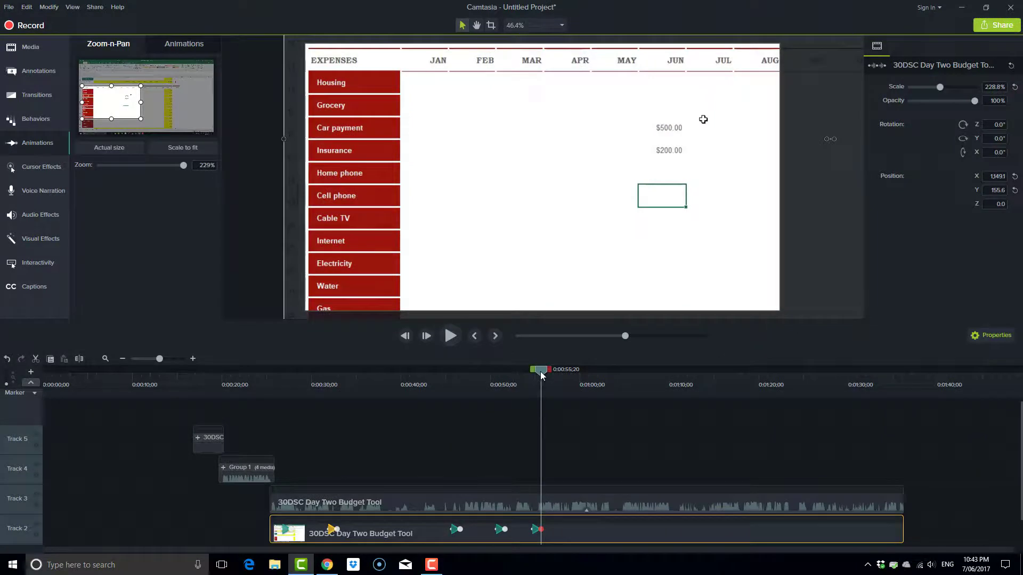
drag(542, 376, 528, 375)
click(447, 334)
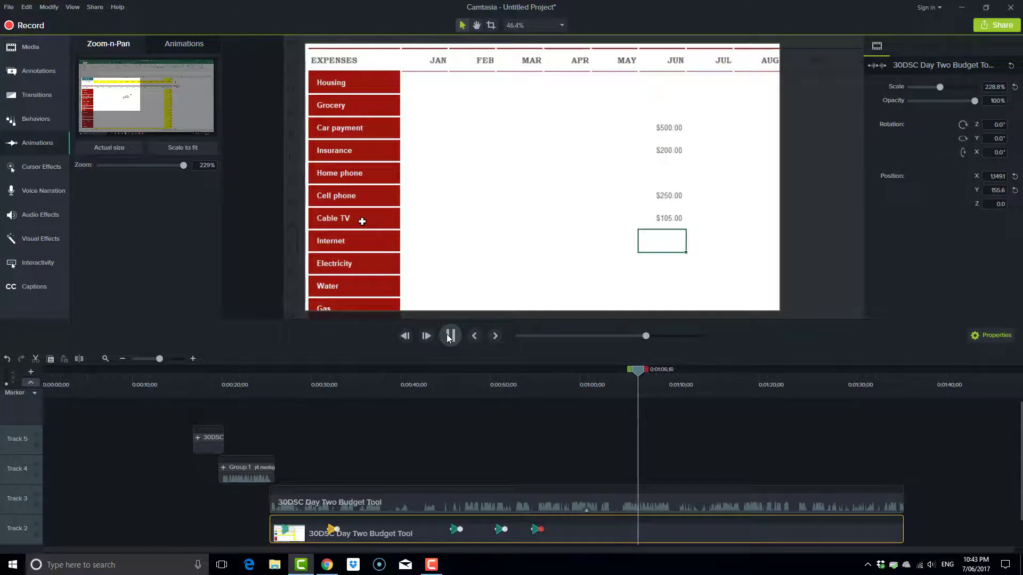
At 1:07, zoom to 330% on the Car payment through Water labels and preview it
click(451, 336)
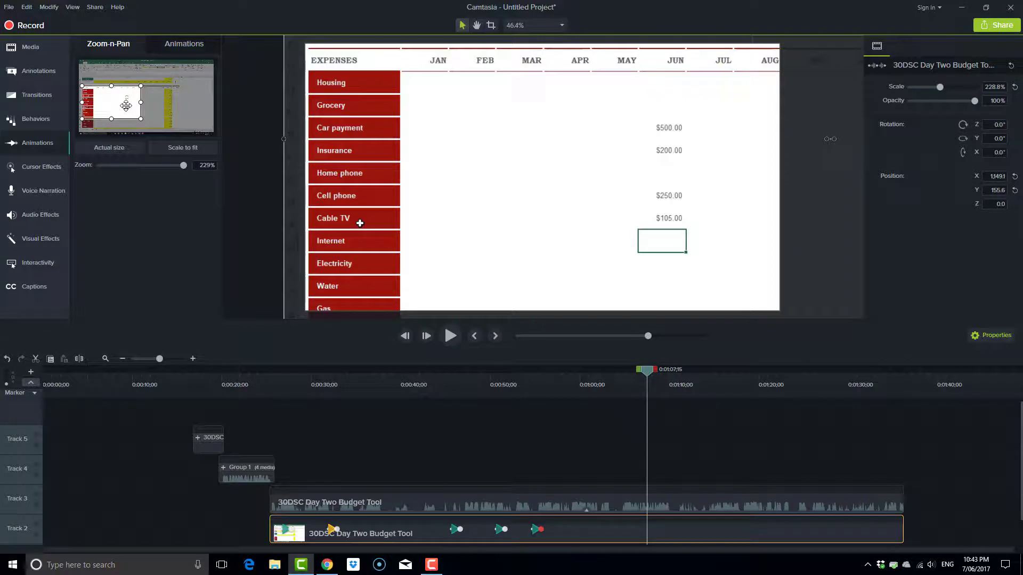
drag(126, 105, 124, 105)
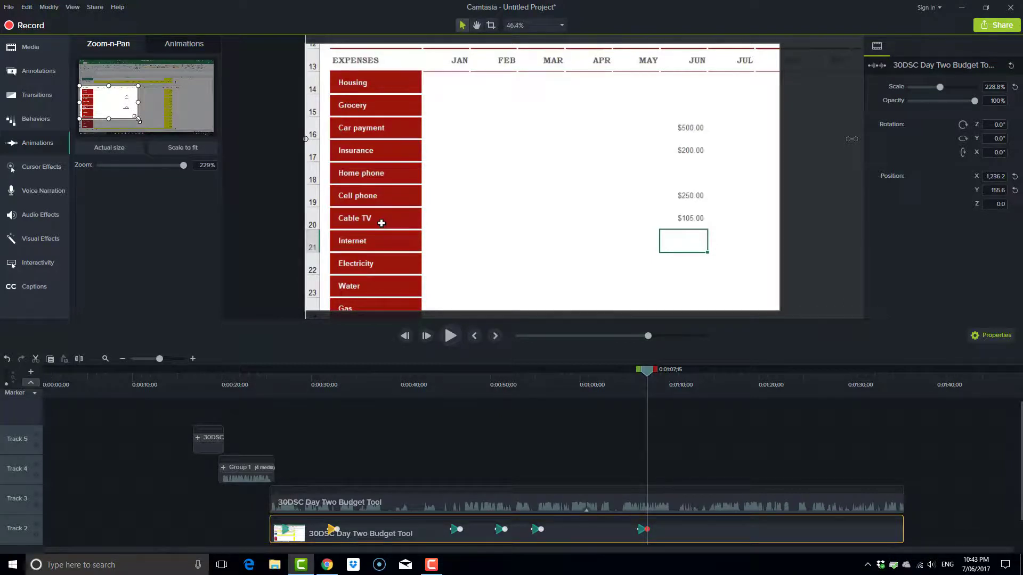
mouse_move(136, 119)
mouse_down()
mouse_move(115, 115)
mouse_move(120, 108)
mouse_up()
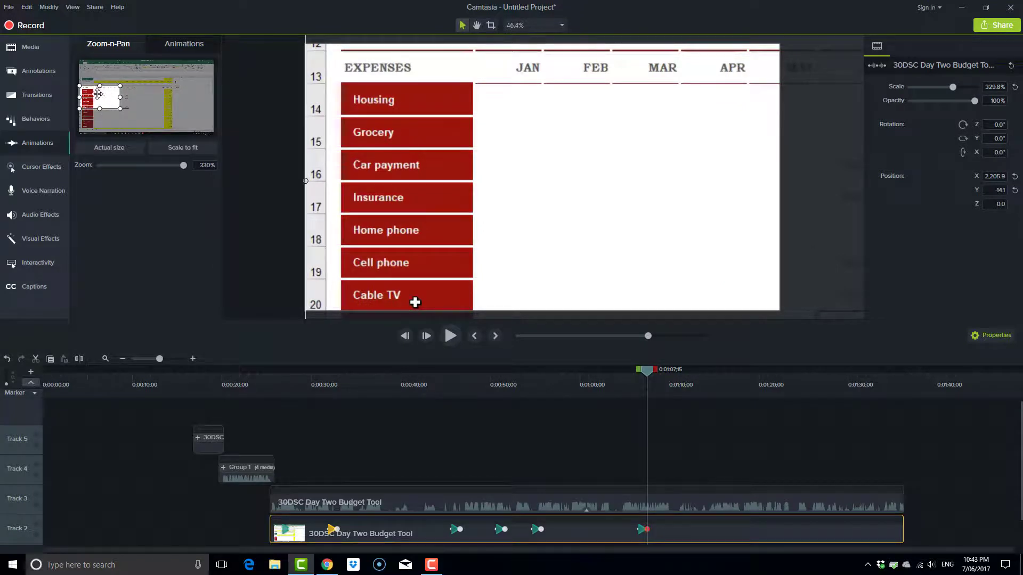
drag(95, 92, 96, 101)
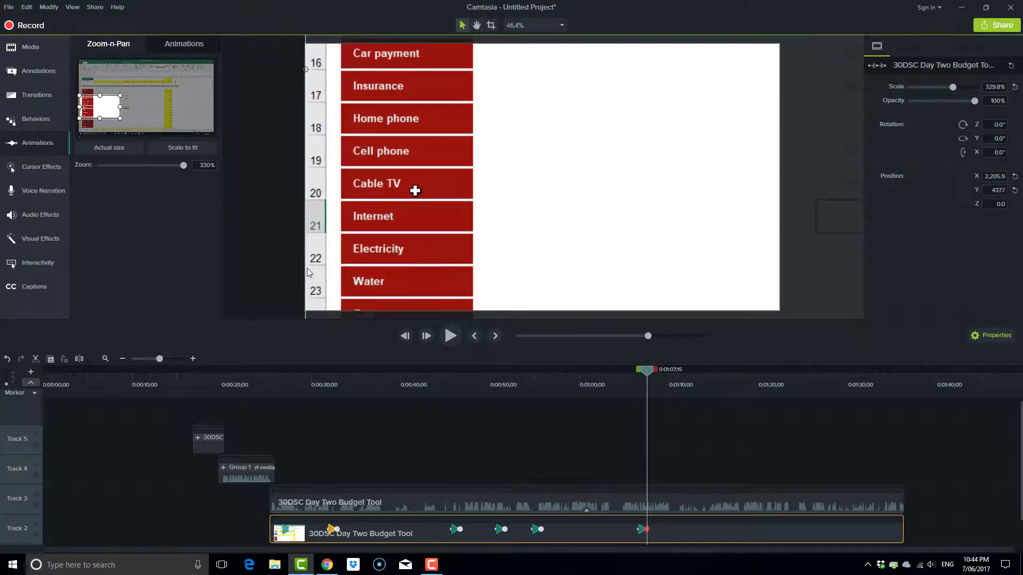
drag(654, 375, 627, 374)
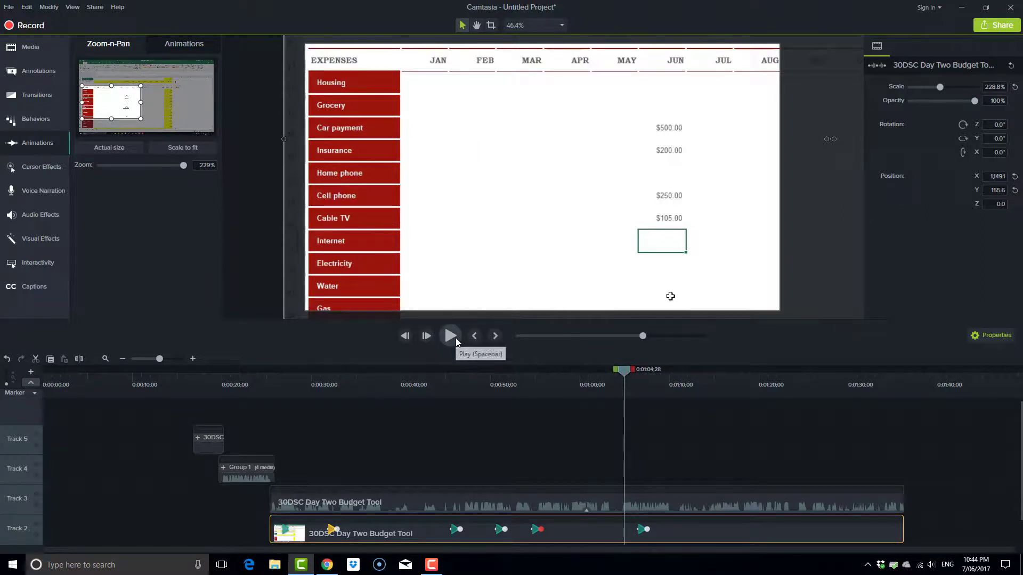
click(456, 338)
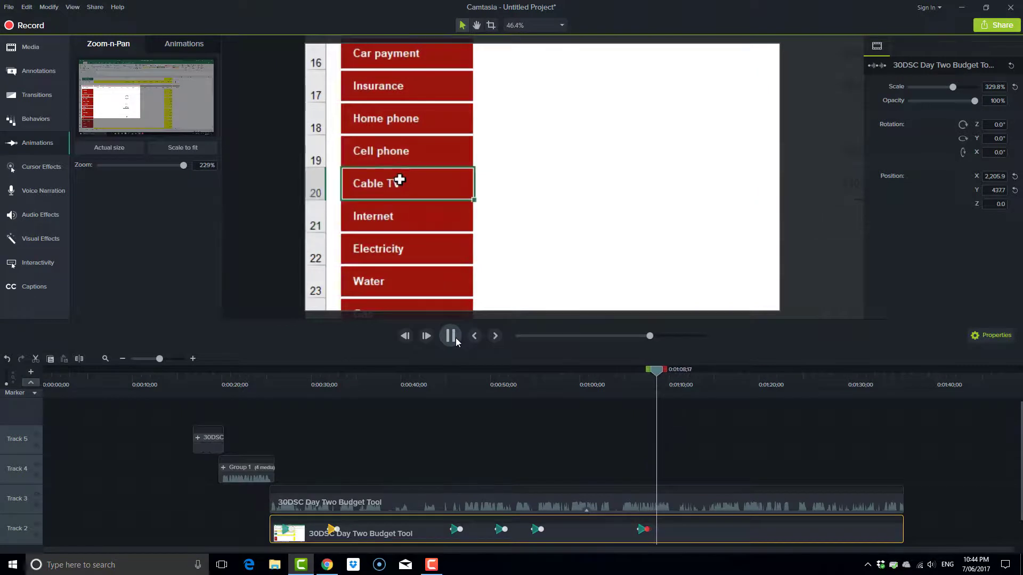
click(456, 337)
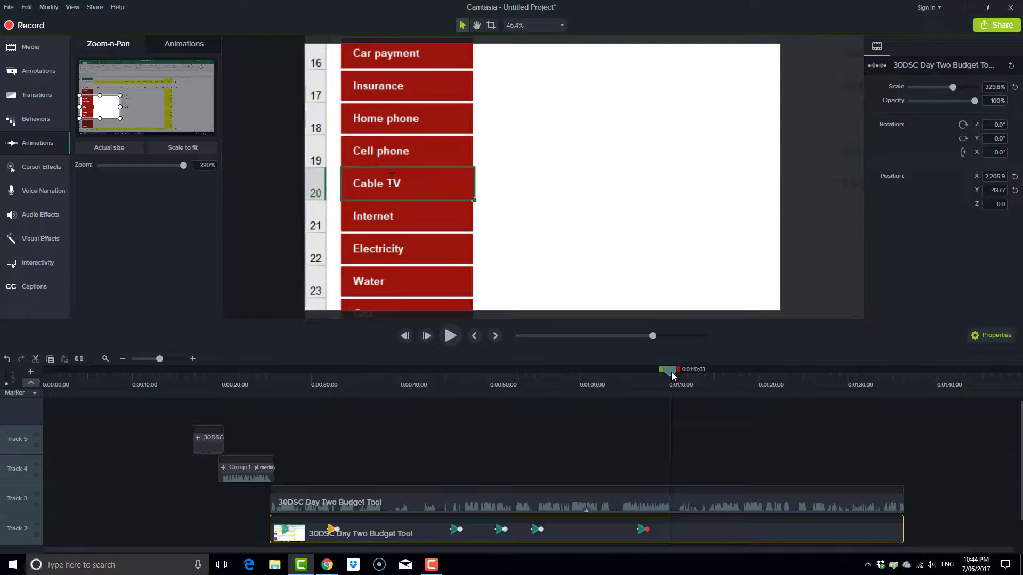
Scrub the playhead back to 0:00:31;15 to view the zoomed income section
drag(673, 376, 352, 397)
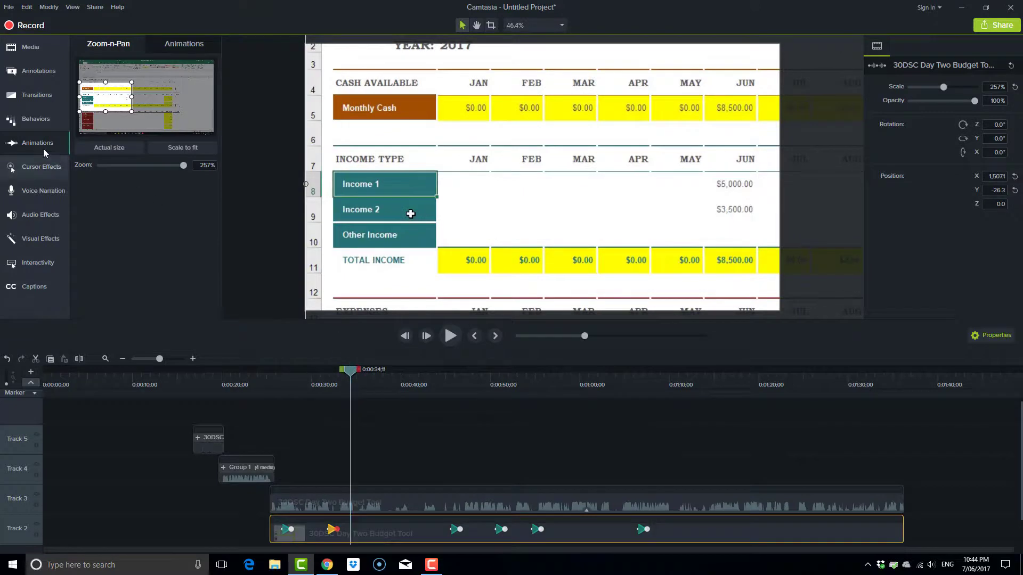